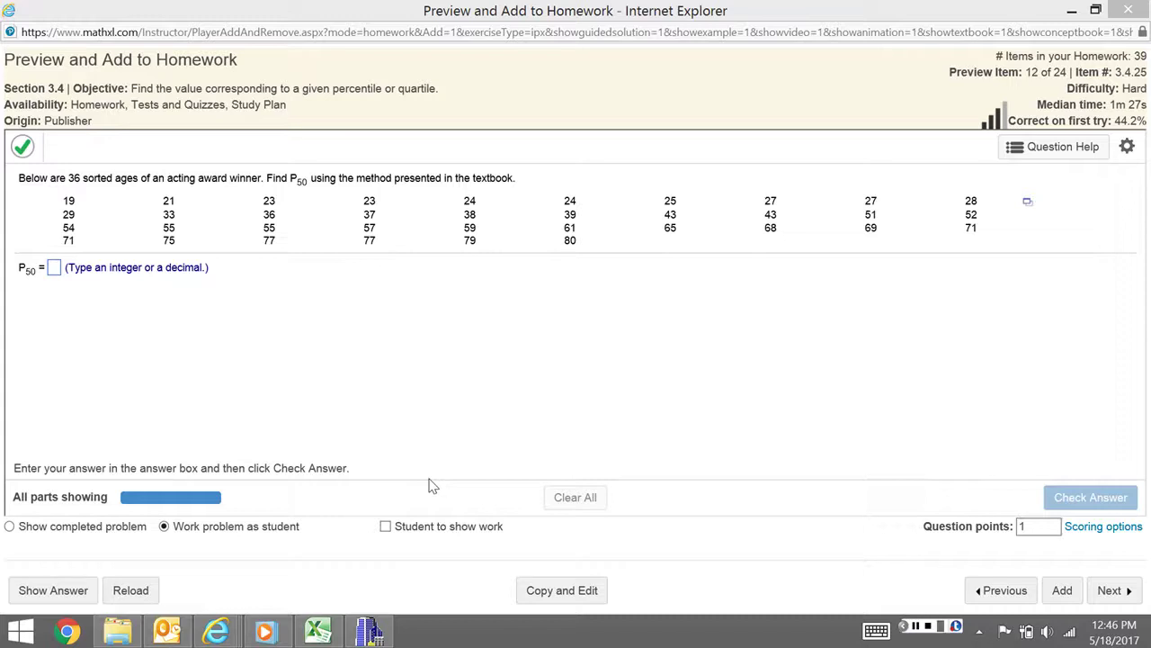
Open the problem's age data set in Excel from the MathXL page and enable editing in the downloaded workbook.
click(318, 632)
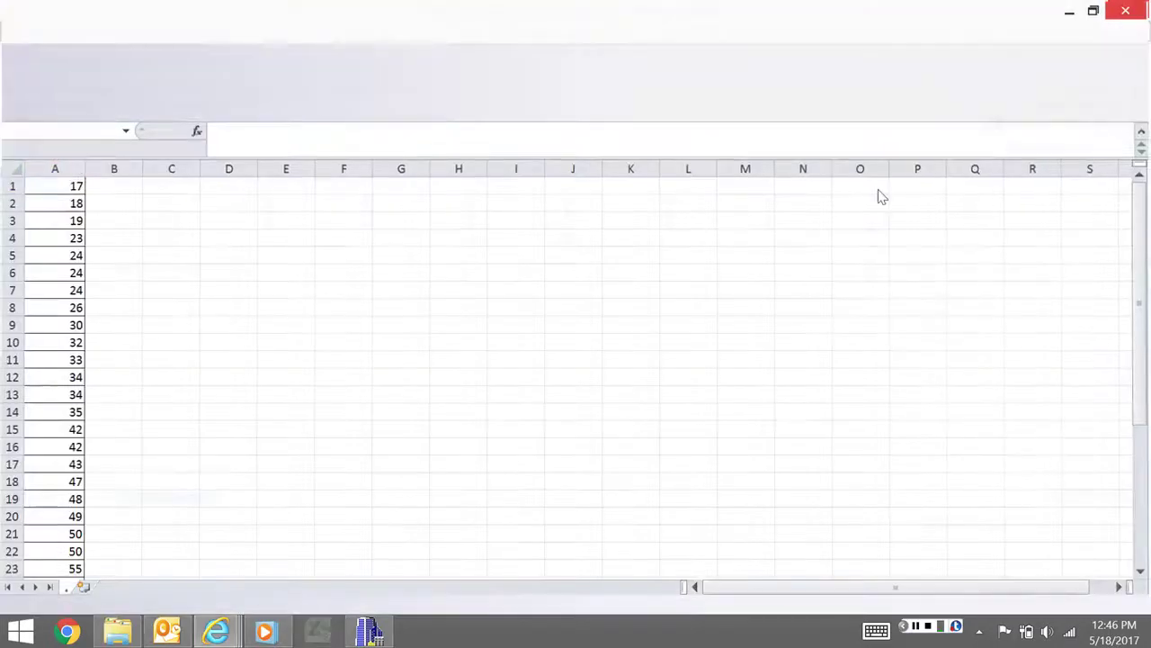
key(alt+Tab)
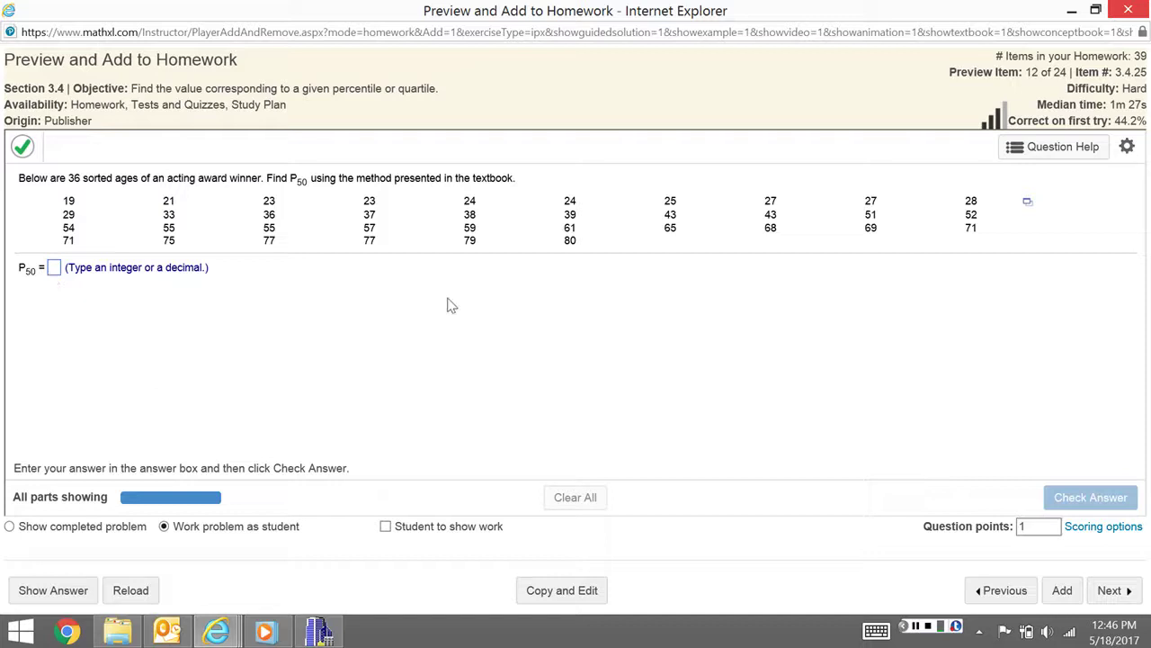
click(1028, 202)
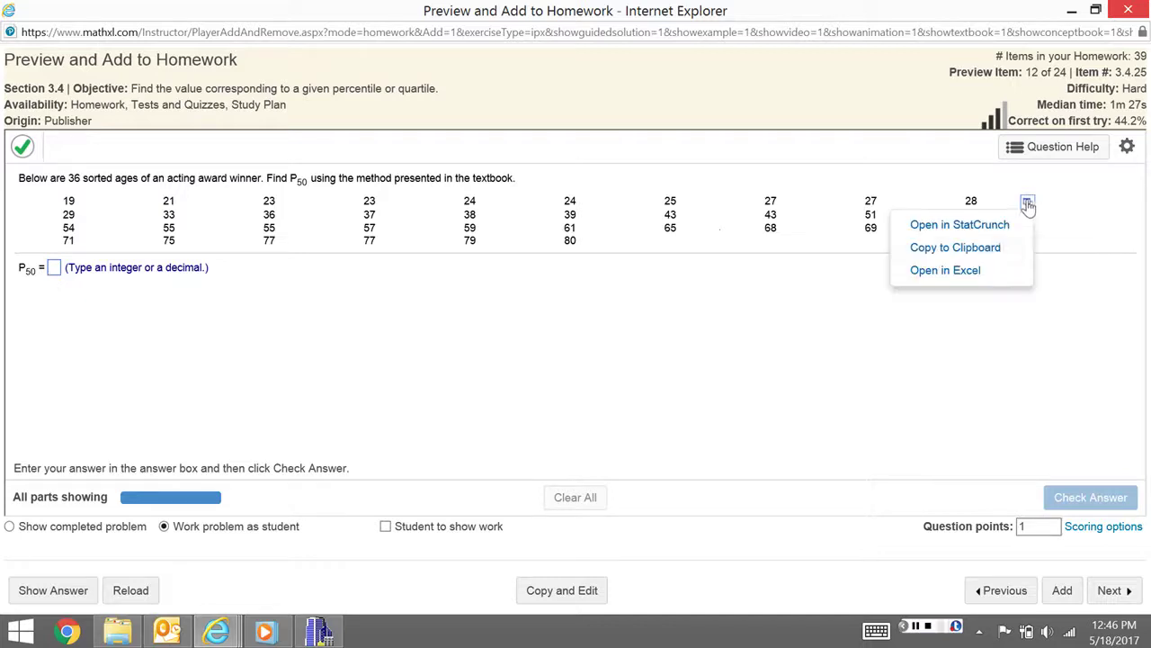
click(982, 271)
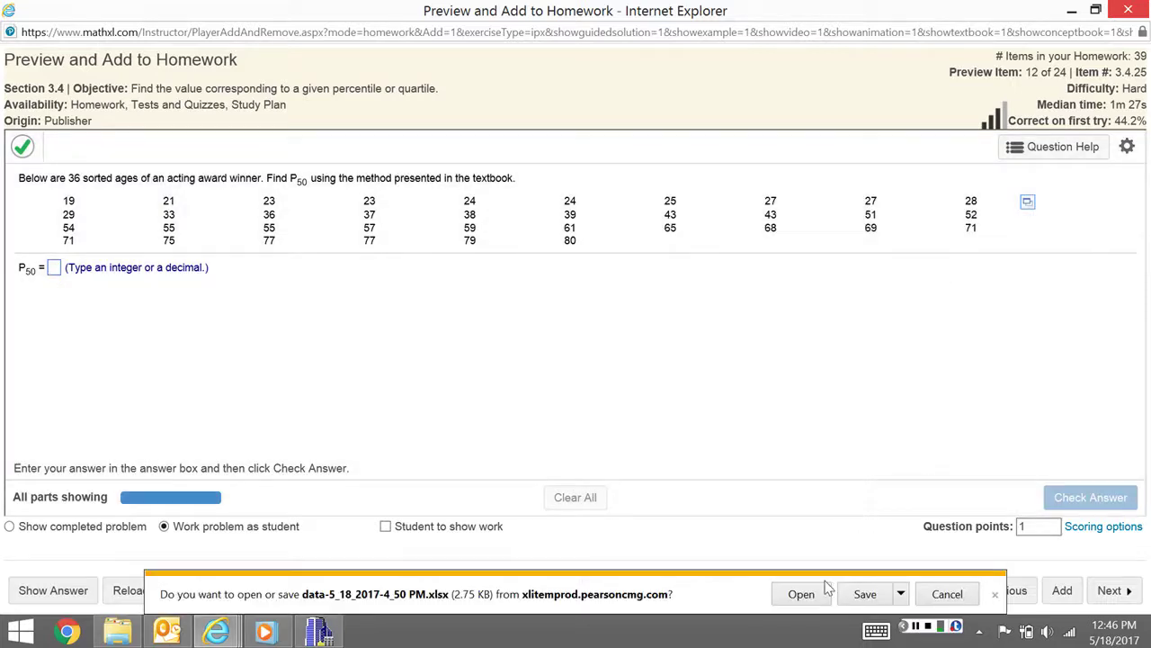
click(803, 594)
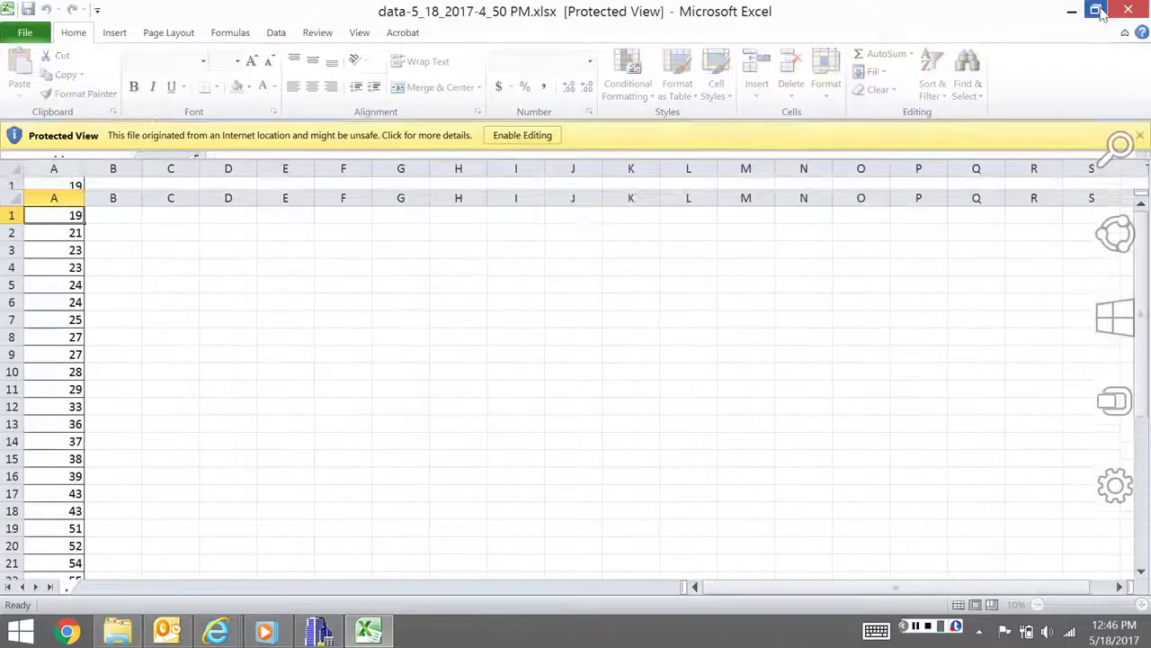
click(521, 57)
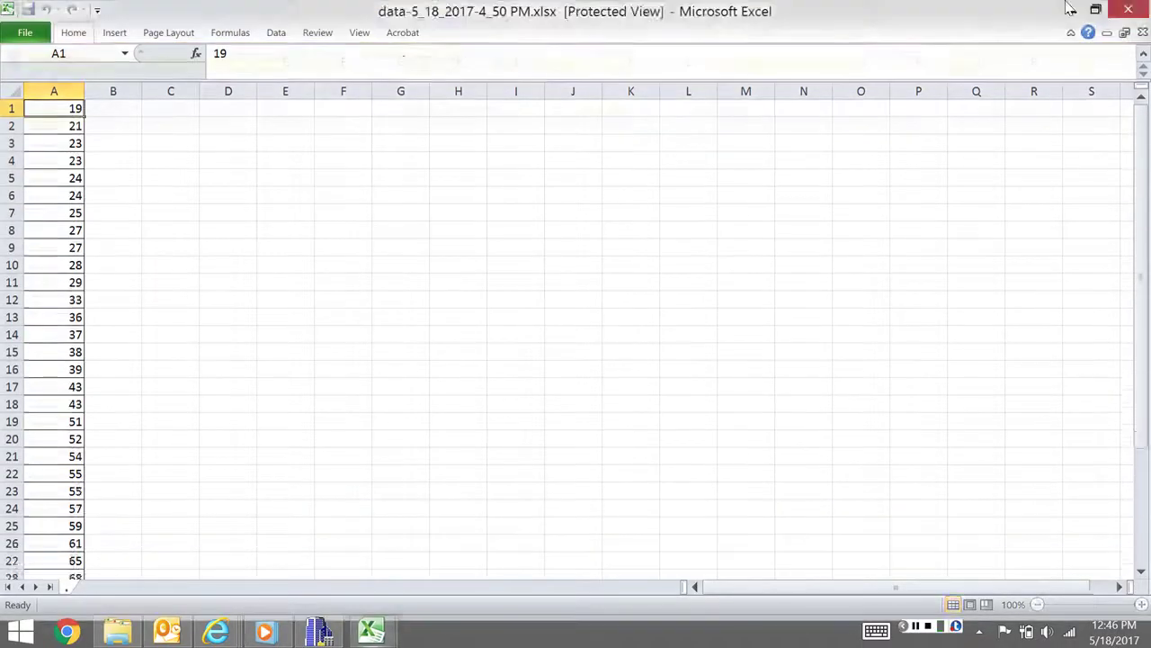
click(1096, 9)
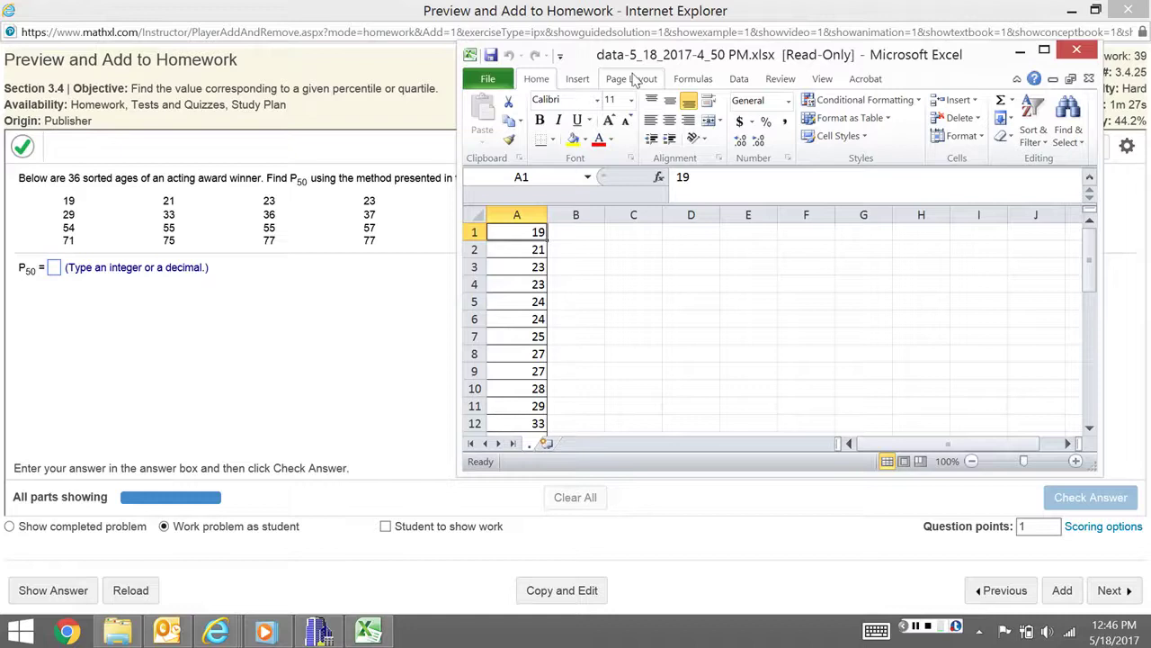
drag(626, 63, 591, 86)
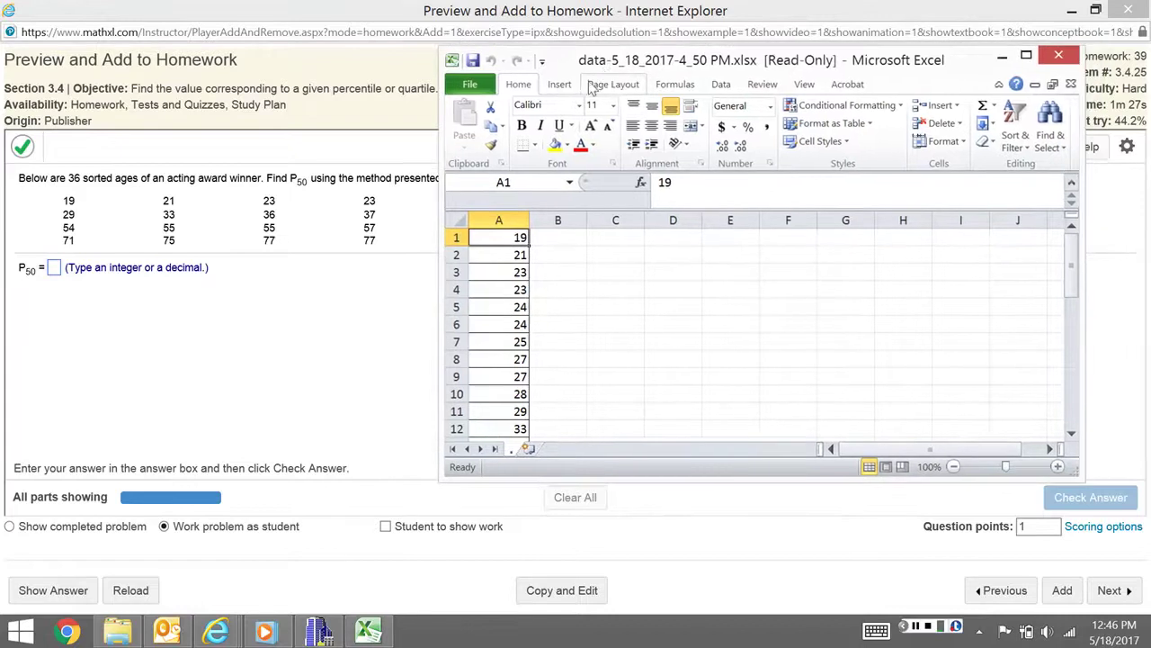
click(1016, 137)
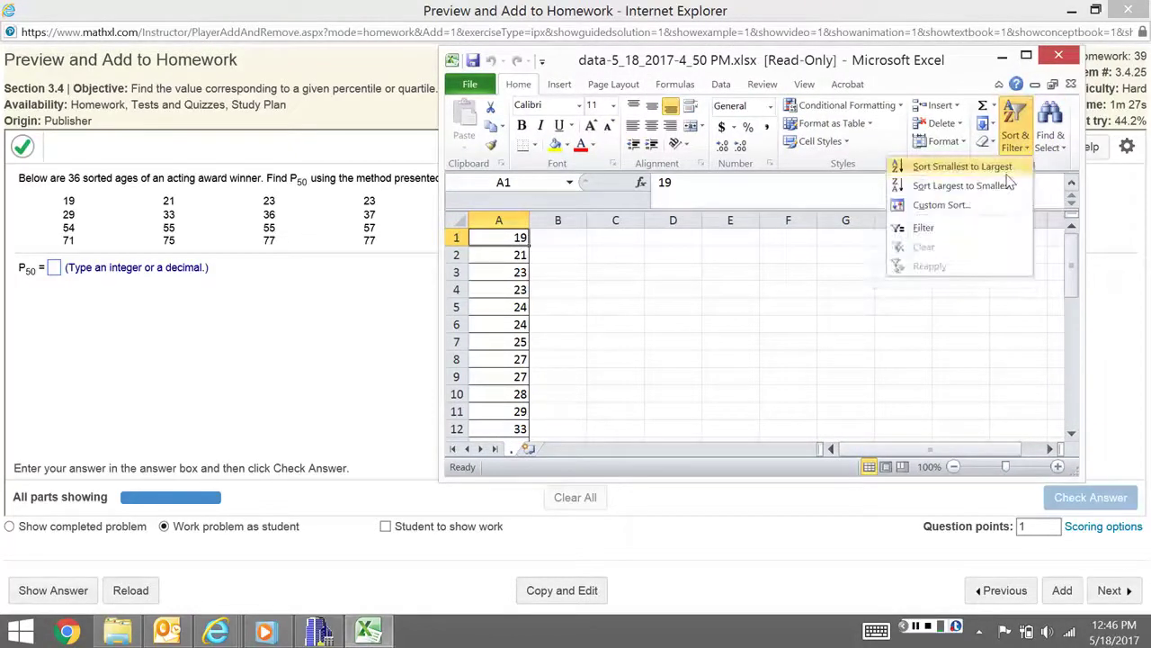
click(737, 284)
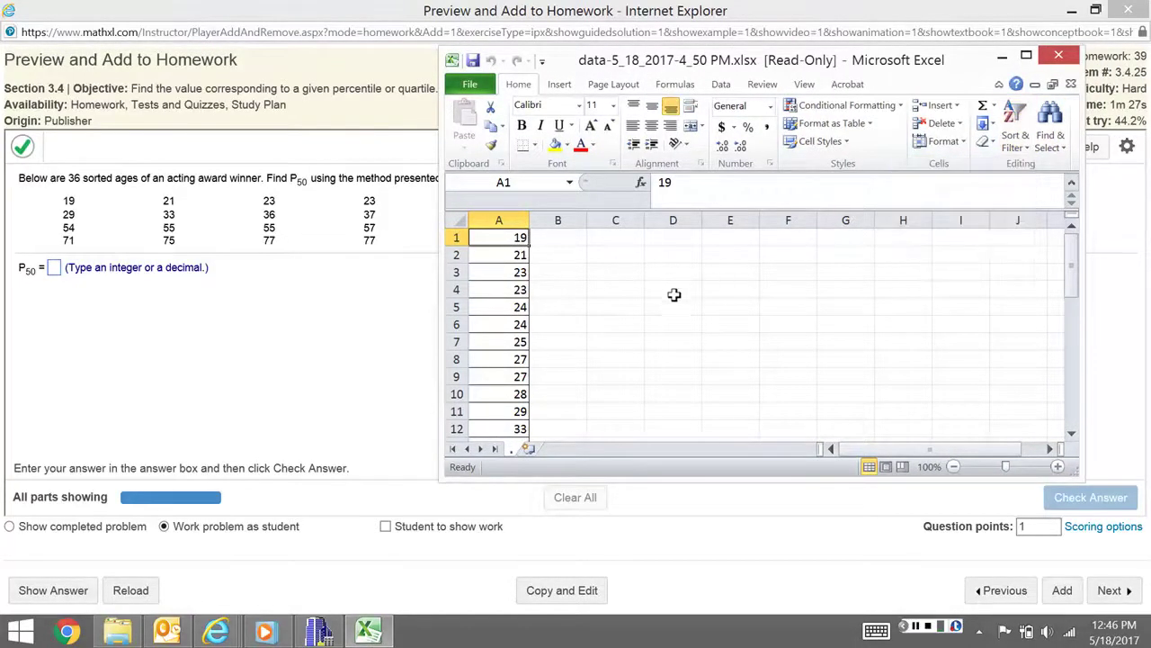
click(1026, 55)
Switch to the Virtual TI-83+ calculator and compute 36 × .5 for the position of the 50th percentile.
key(alt+Tab)
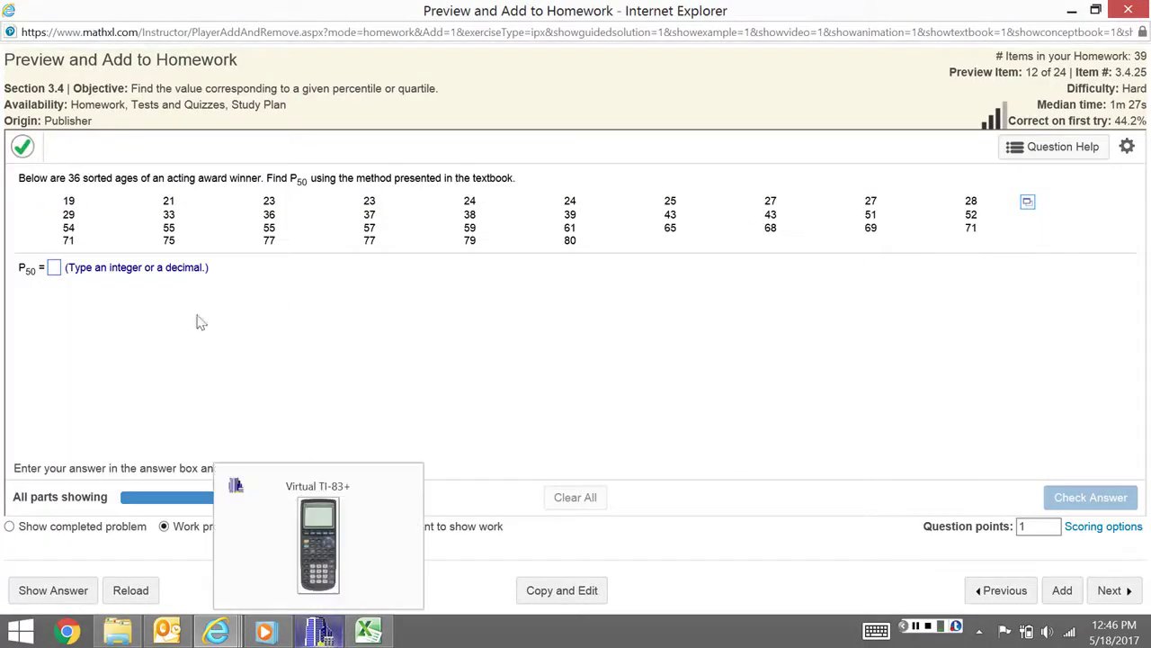
click(326, 628)
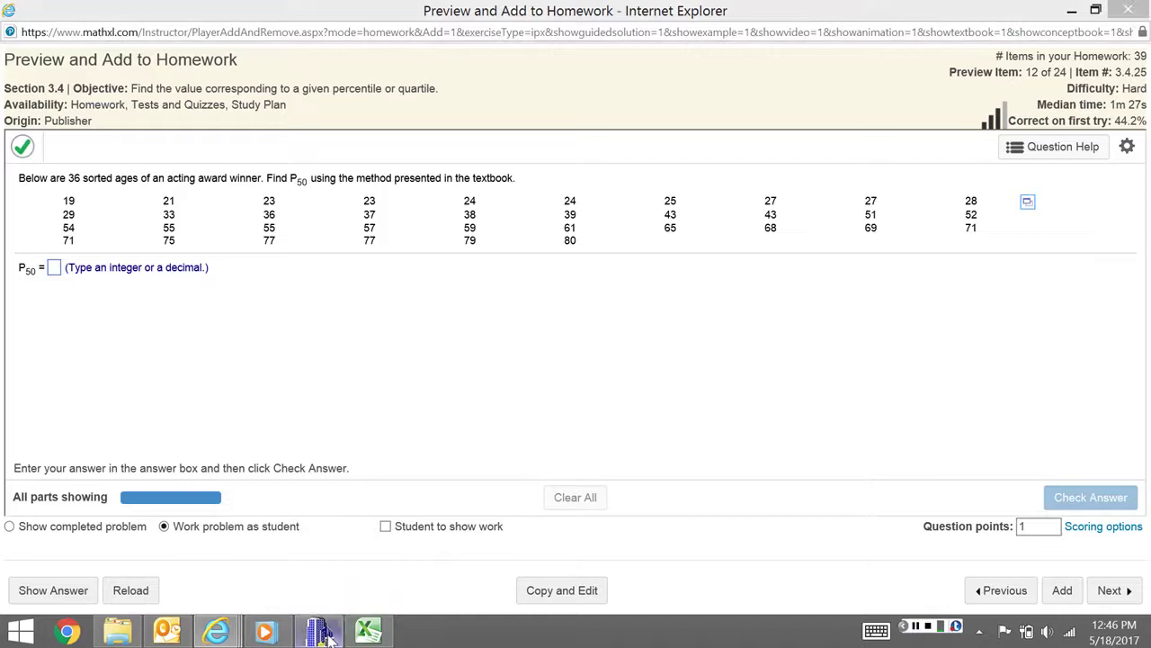
click(627, 490)
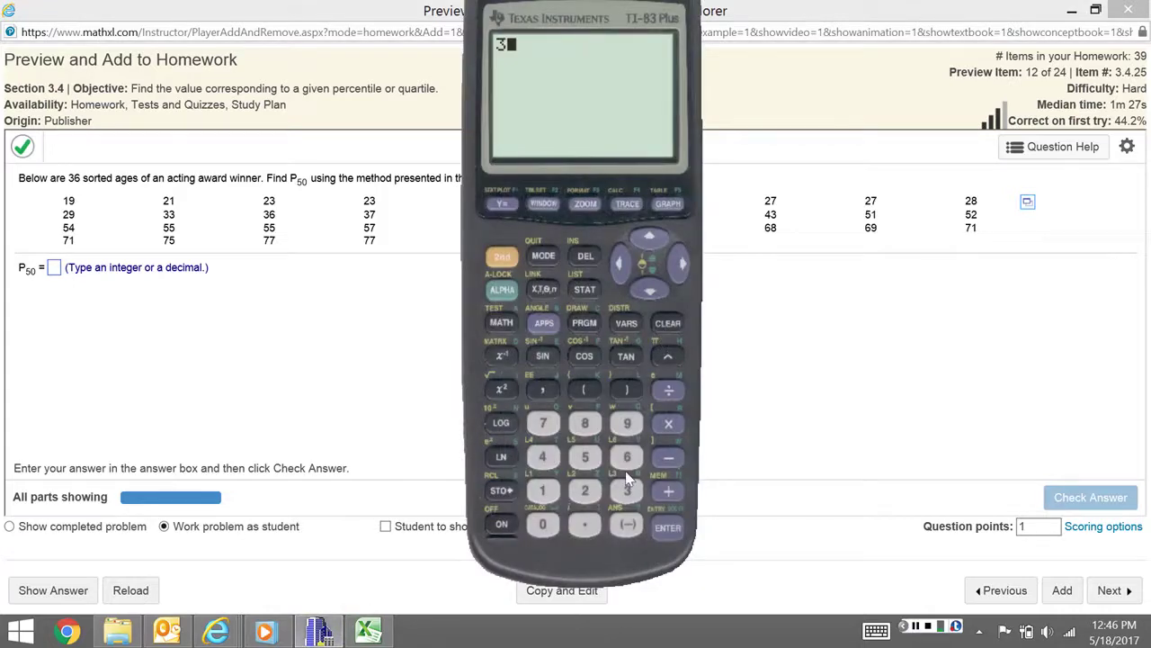
click(627, 456)
click(669, 424)
click(587, 524)
click(587, 457)
click(667, 527)
Switch to the Excel workbook and select the 18th and 19th ages in cells A18:A19.
click(369, 631)
click(51, 495)
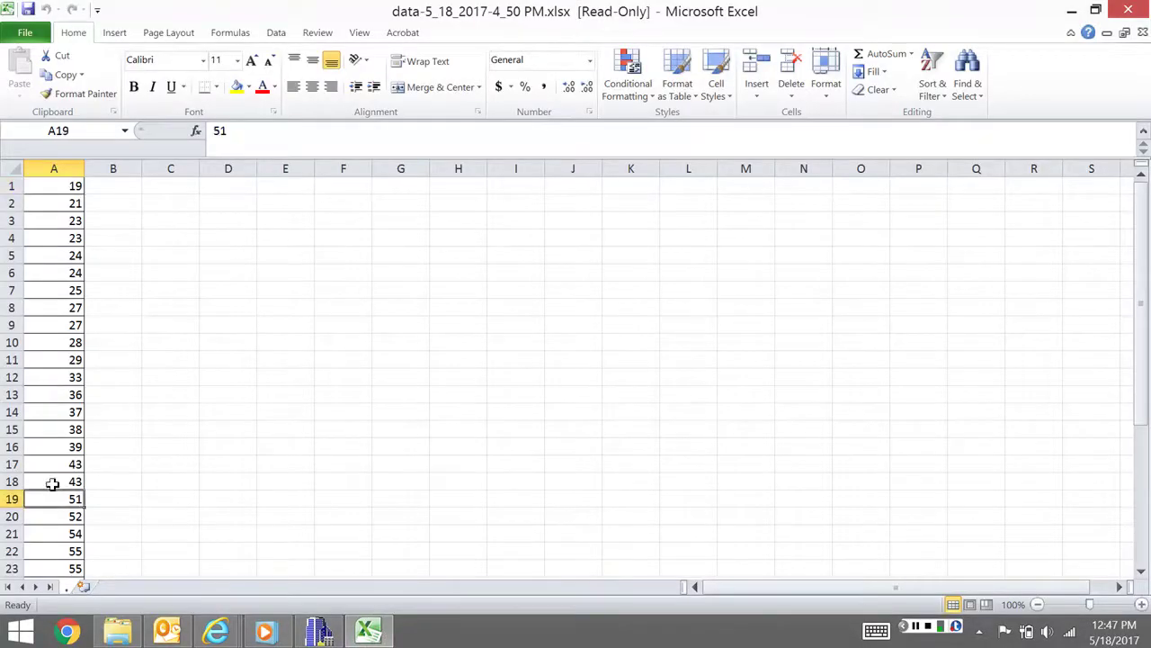
click(52, 481)
drag(53, 481, 52, 499)
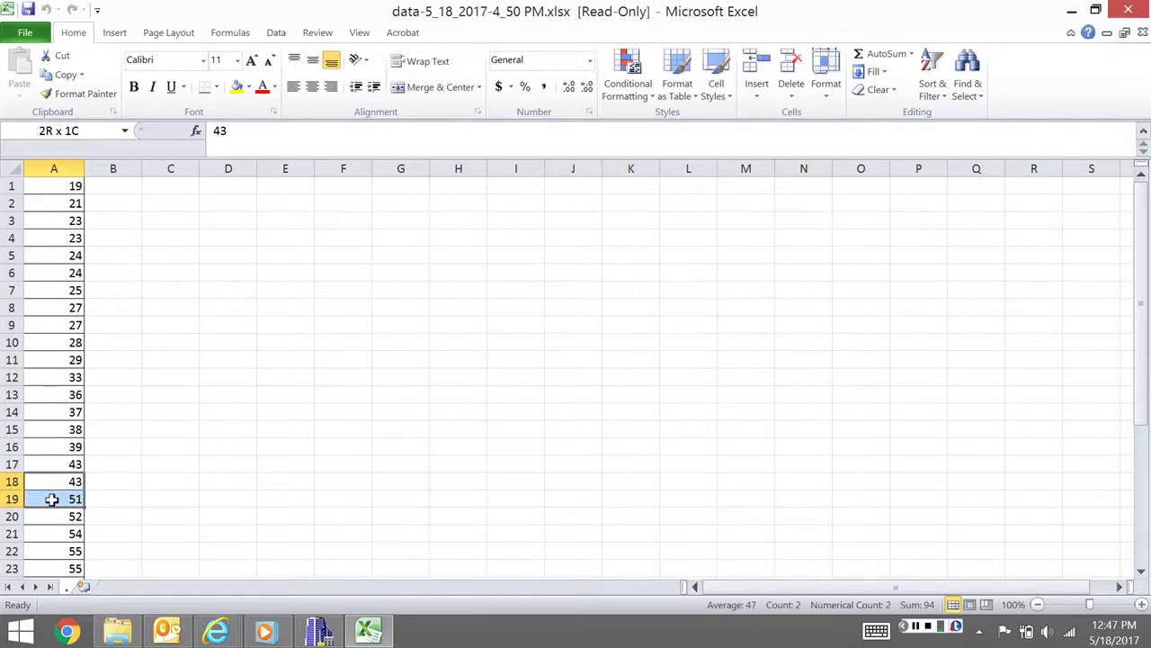
drag(52, 499, 51, 499)
Calculate the average of the 18th and 19th ages in cell C18 with =average(a18:a19).
click(170, 481)
text(=)
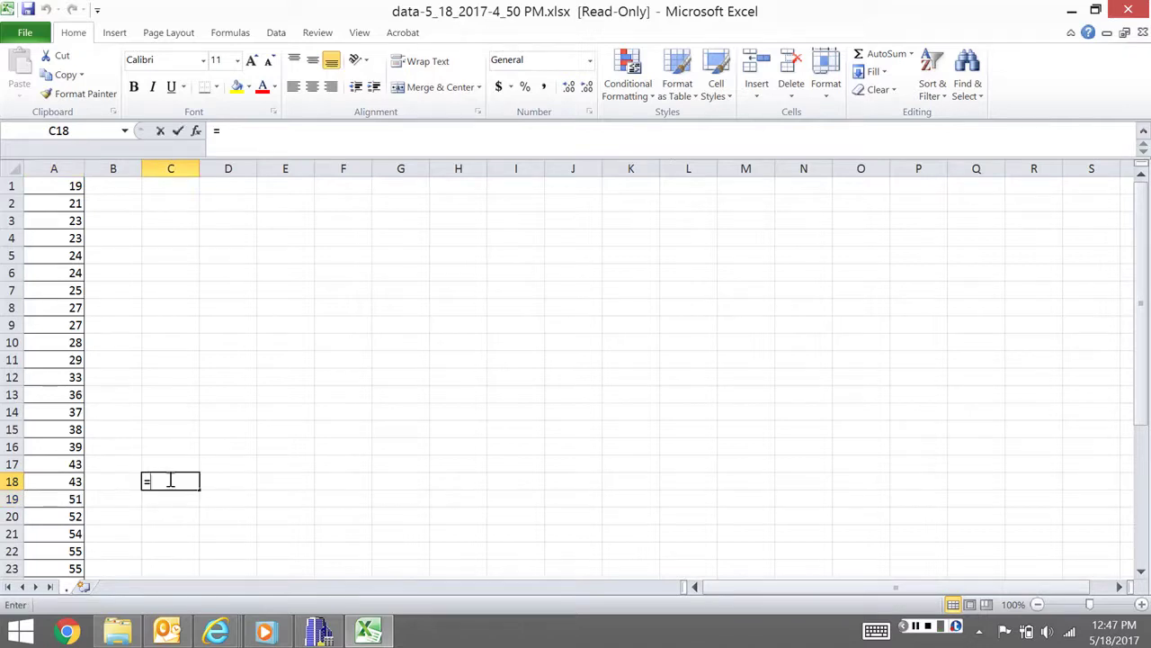
text(average()
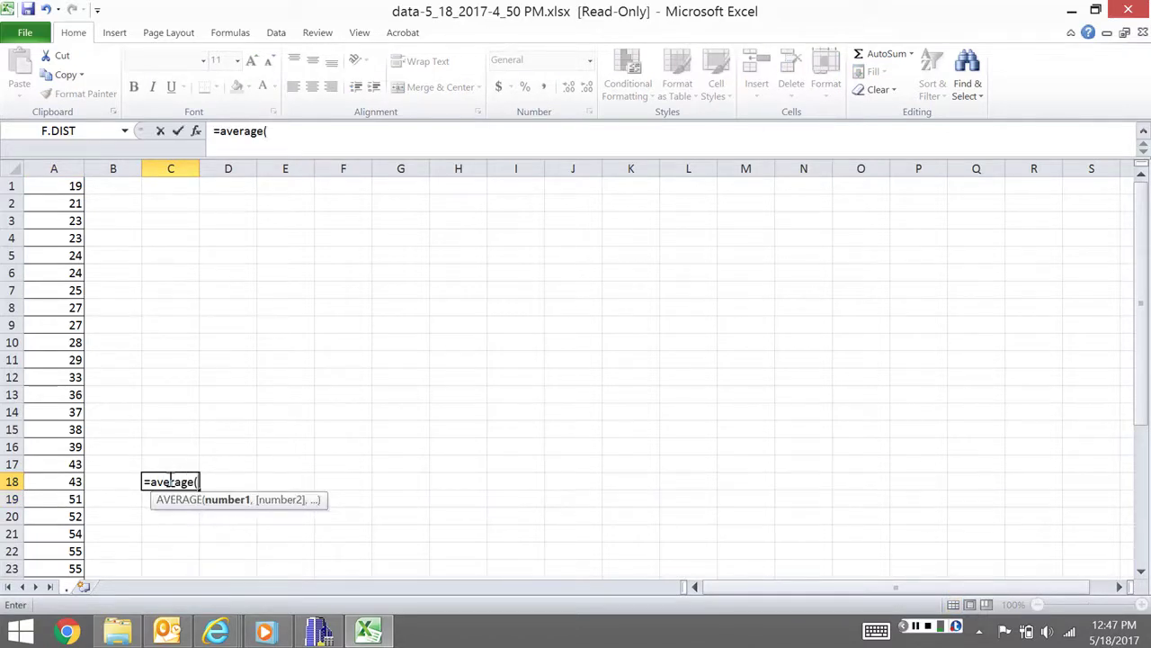
text(a18:a19))
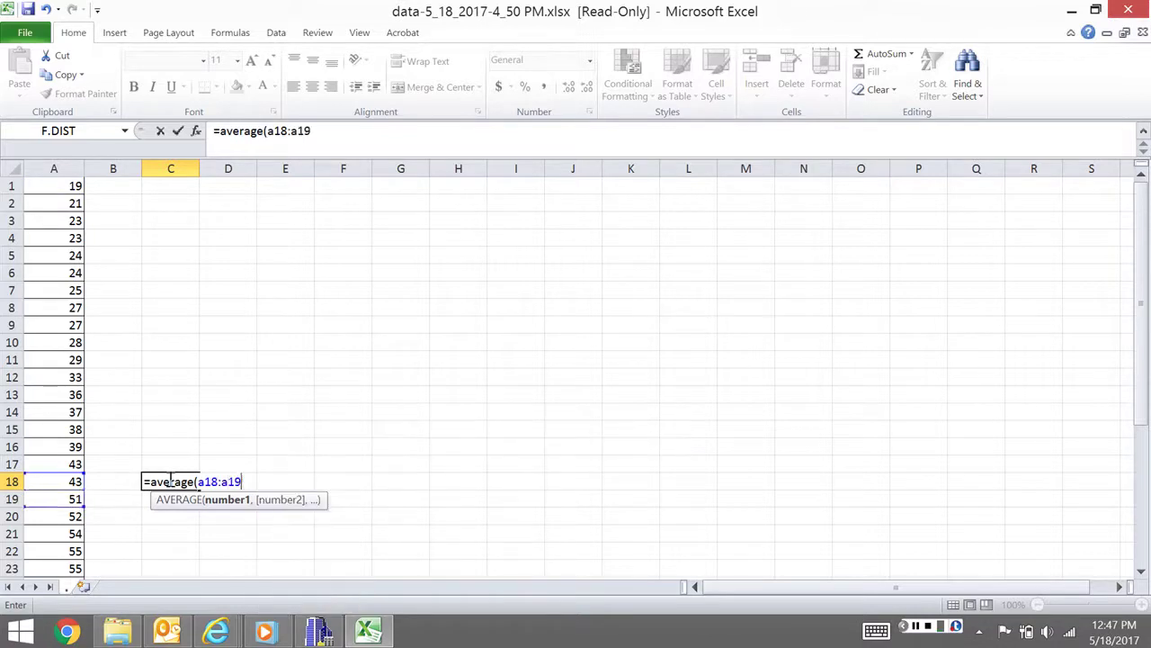
key(Return)
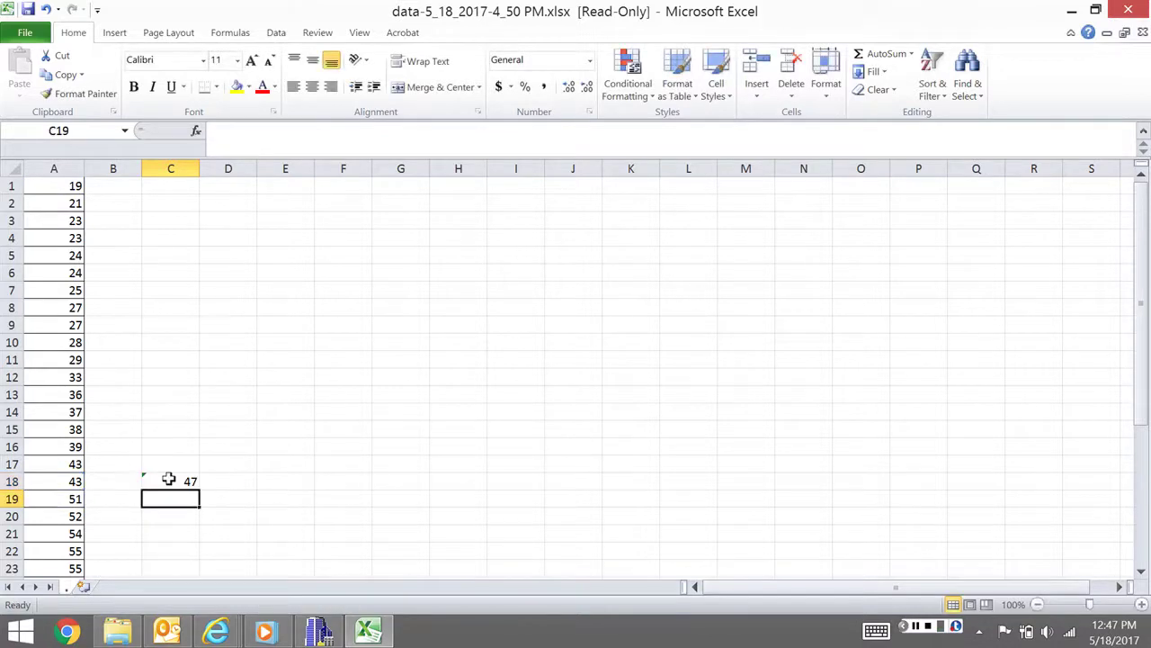
Switch back to the homework preview in Internet Explorer, submit 47 as the answer for P50, and dismiss the feedback.
mouse_move(216, 631)
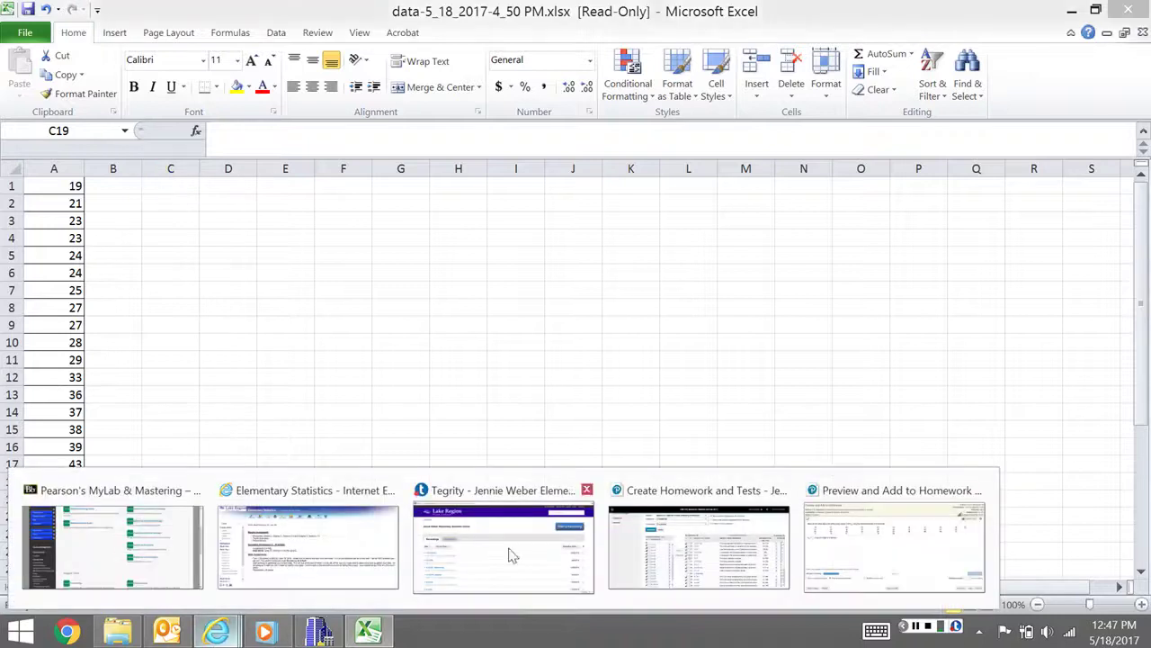
click(900, 552)
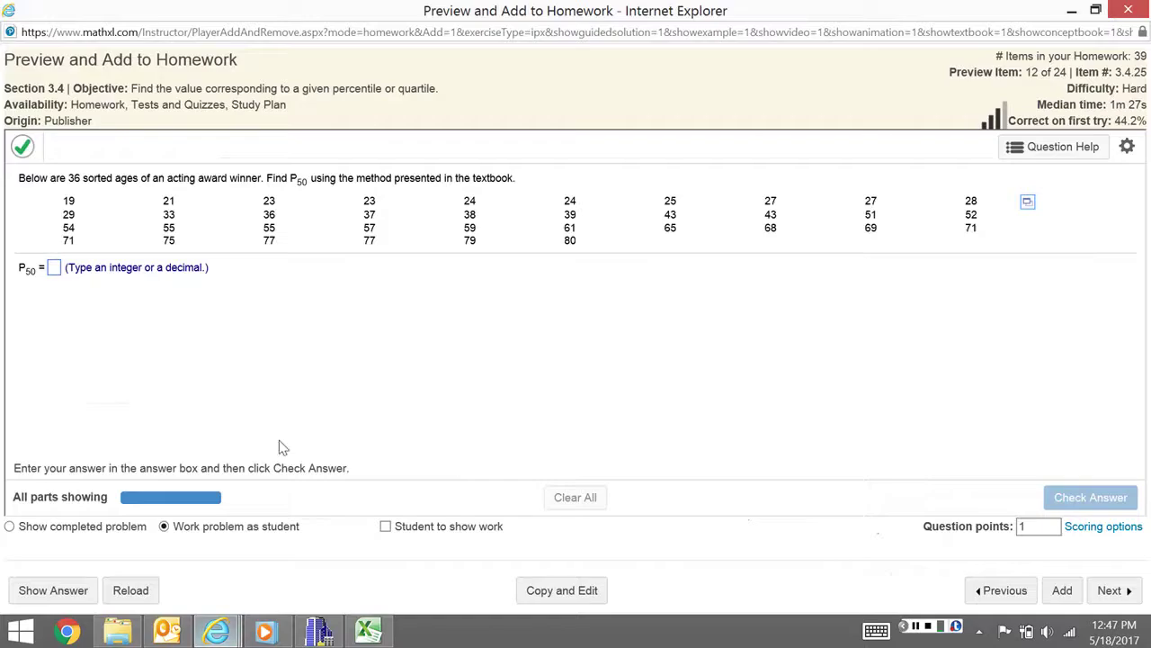
click(54, 268)
text(47)
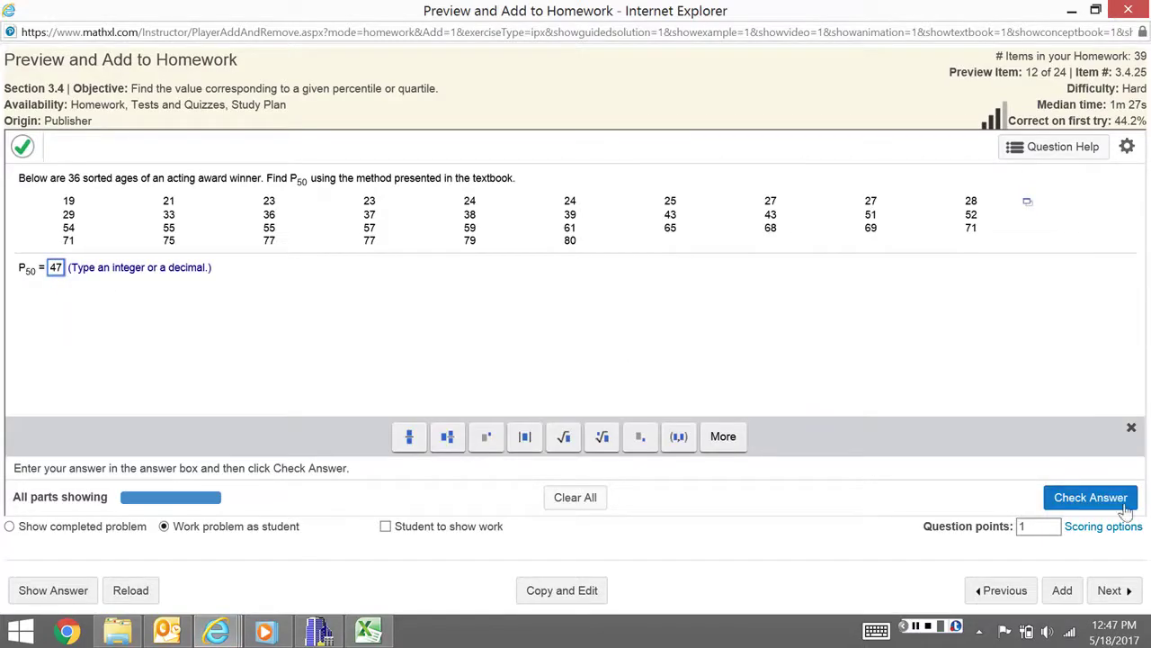
click(1090, 497)
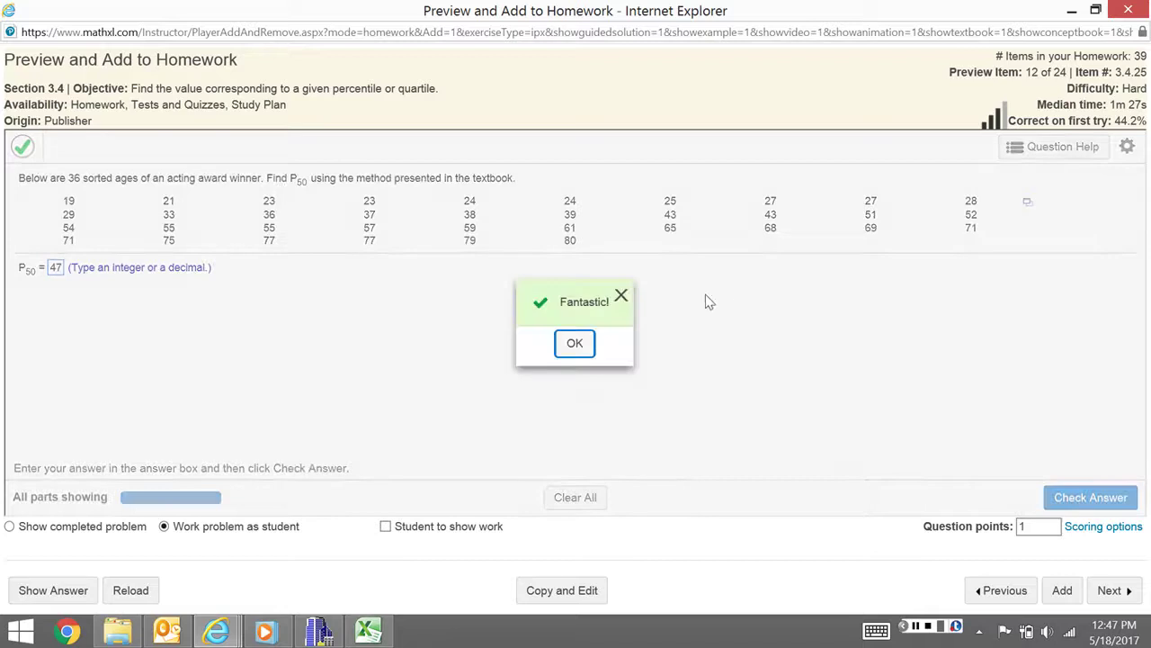
click(621, 296)
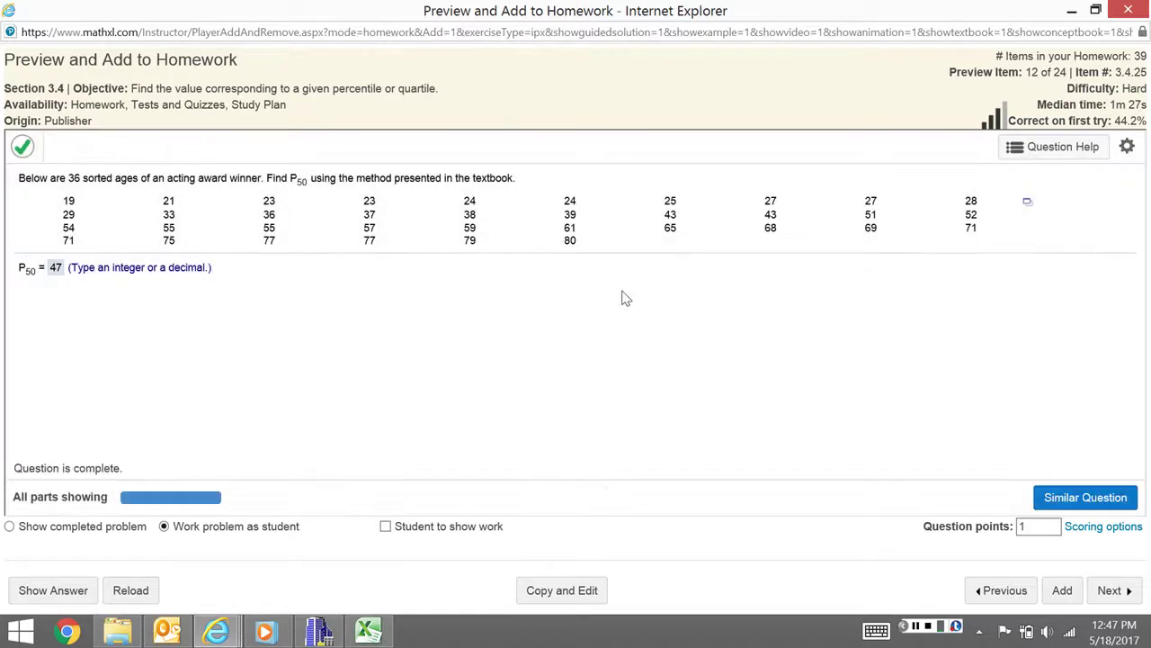